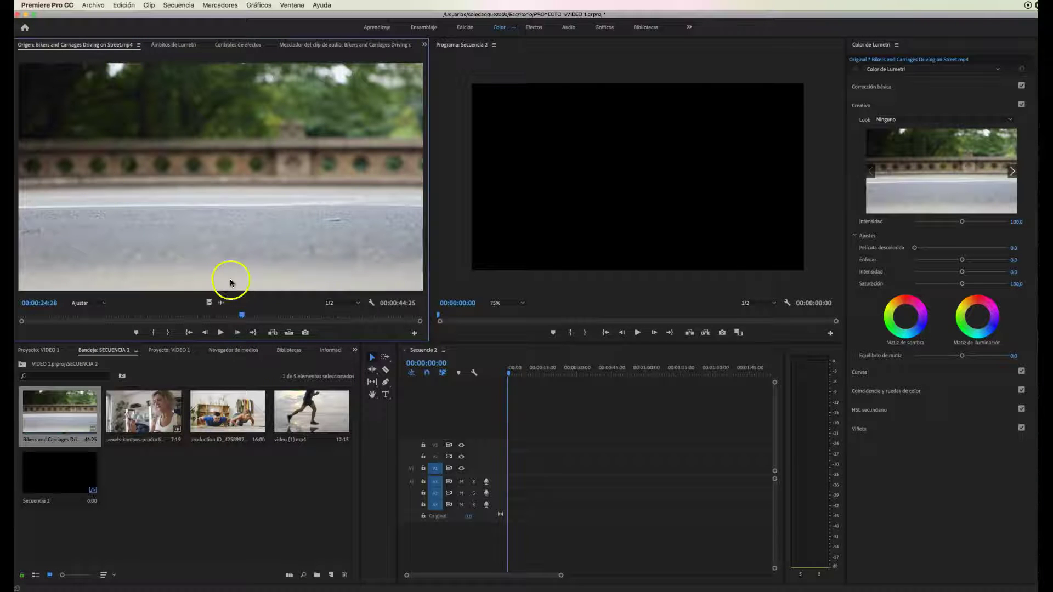
Mark an in point at 00:00:29:15 and an out point at 00:00:31:07 on the Bikers and Carriages source clip, and scrub the range
{"action": "left_click", "coordinate": [217, 332]}
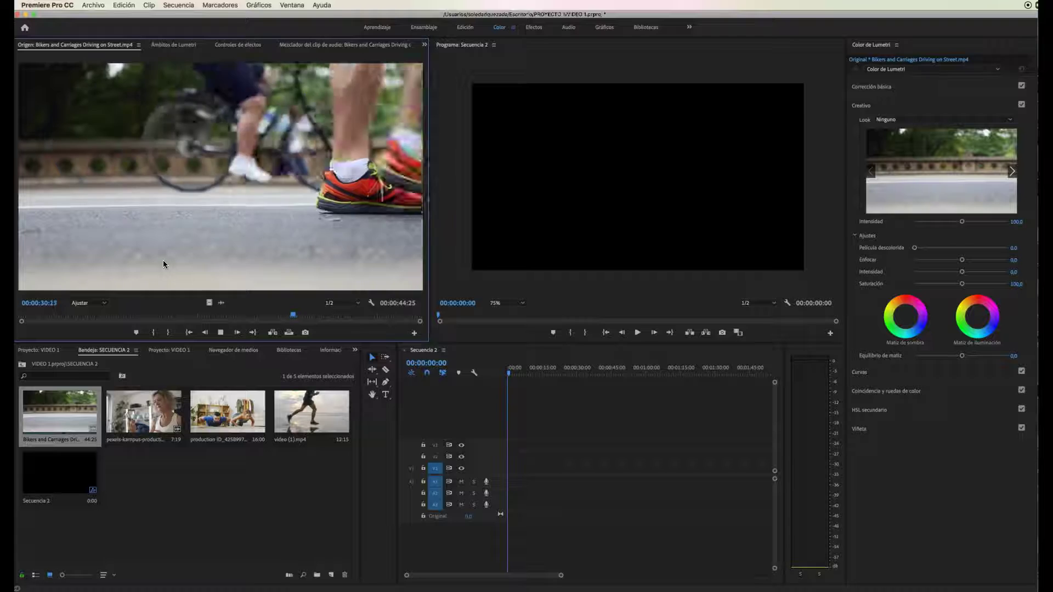
{"action": "left_click", "coordinate": [220, 333]}
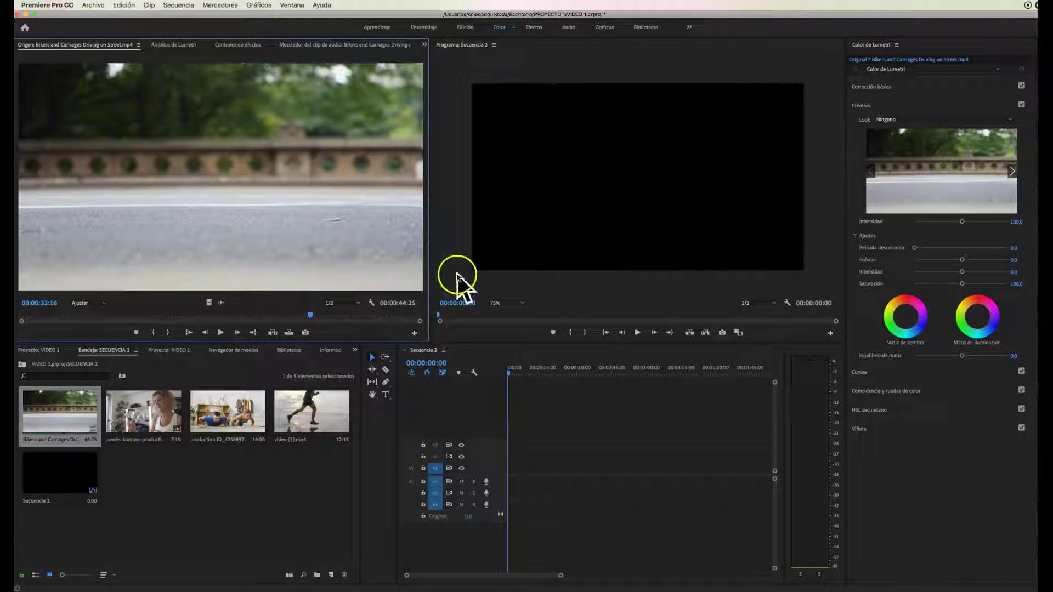
{"action": "left_click_drag", "start_coordinate": [310, 318], "coordinate": [285, 320]}
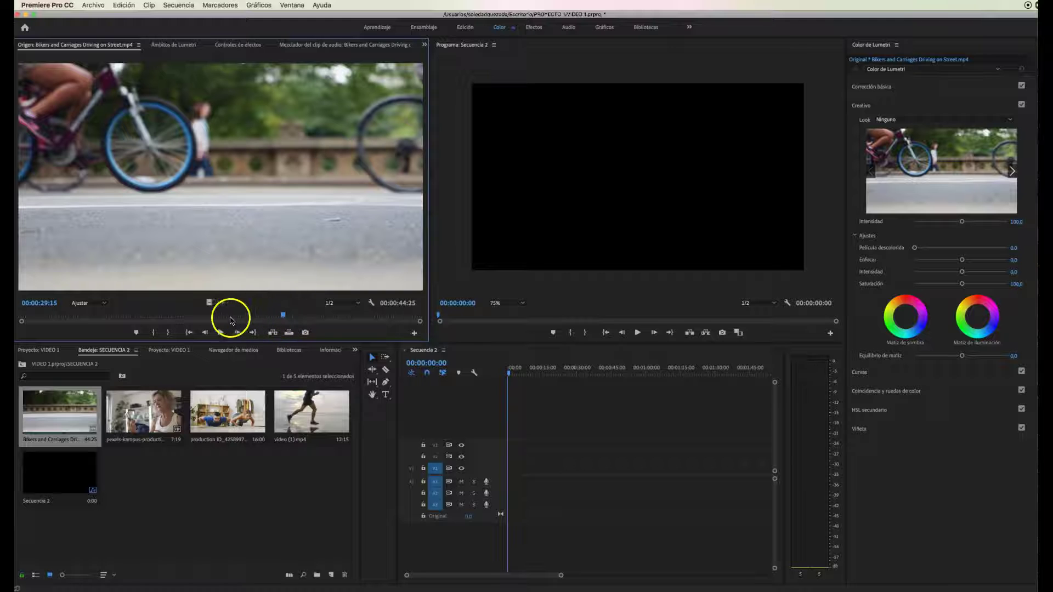
{"action": "left_click", "coordinate": [153, 333]}
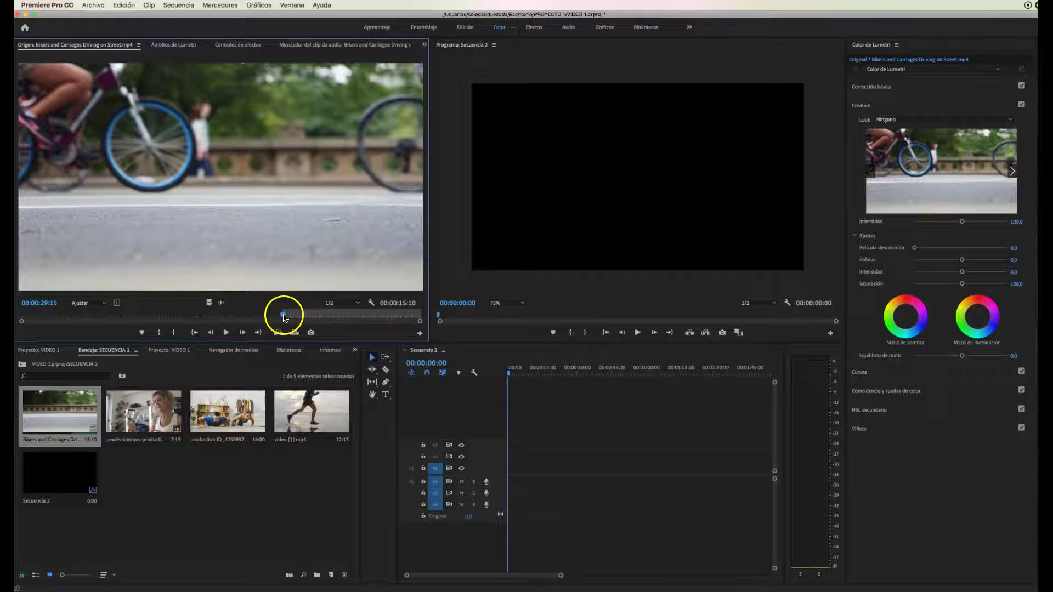
{"action": "left_click_drag", "start_coordinate": [285, 318], "coordinate": [301, 318]}
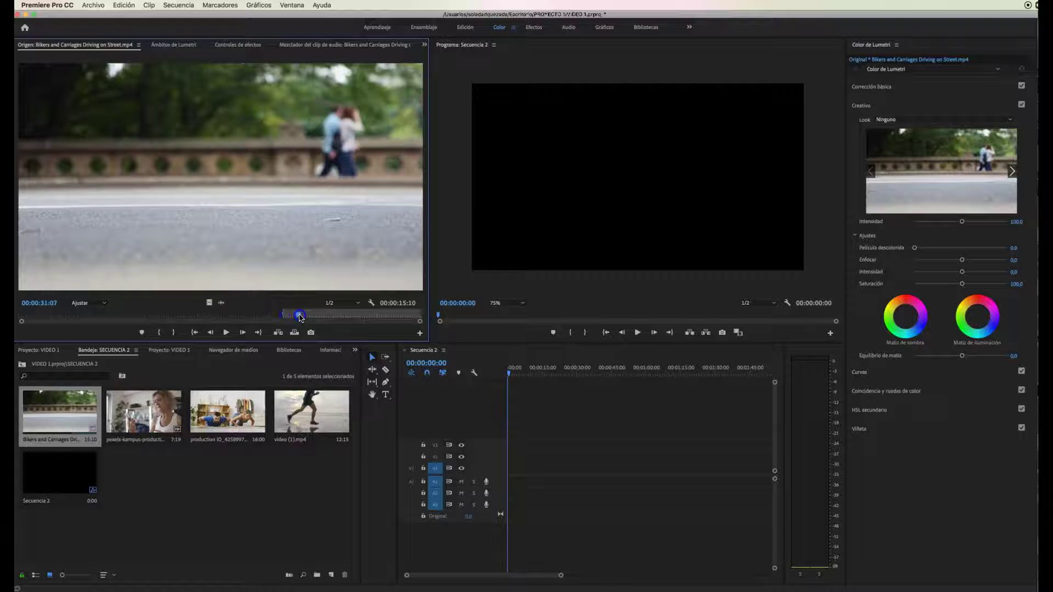
{"action": "left_click", "coordinate": [175, 333]}
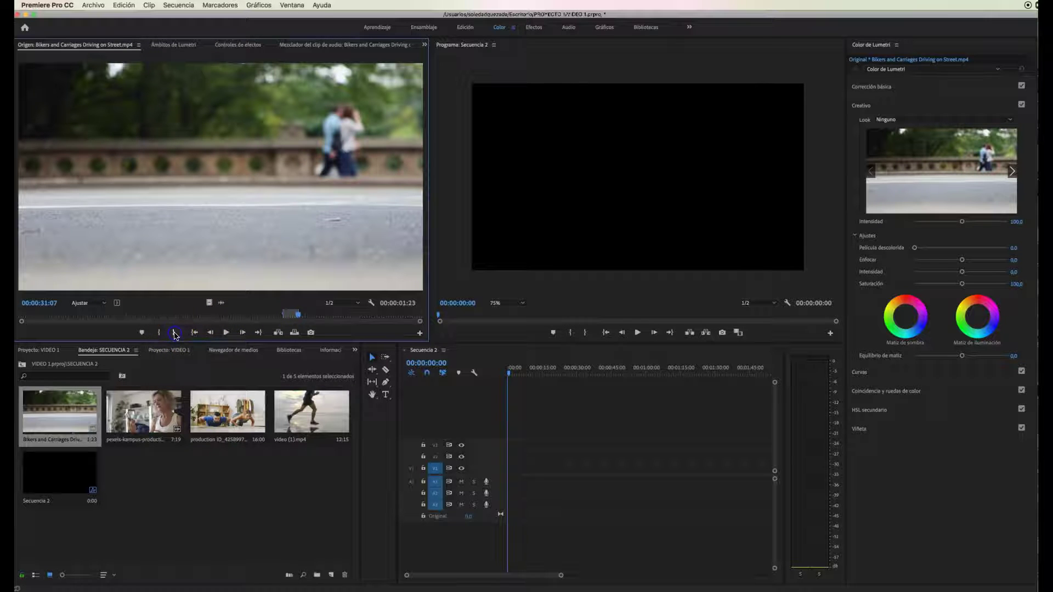
{"action": "left_click", "coordinate": [290, 317]}
{"action": "left_click_drag", "start_coordinate": [290, 316], "coordinate": [300, 318]}
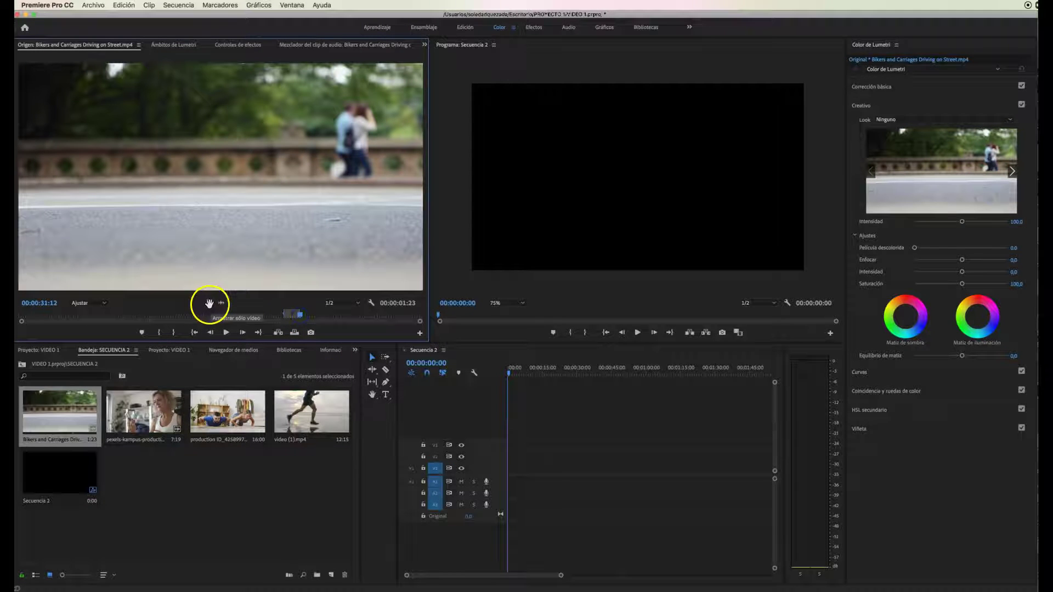
Place only the video of the marked bikers range at the start of Video 1 in Secuencia 2 and play it back
{"action": "left_click_drag", "start_coordinate": [336, 359], "coordinate": [471, 434]}
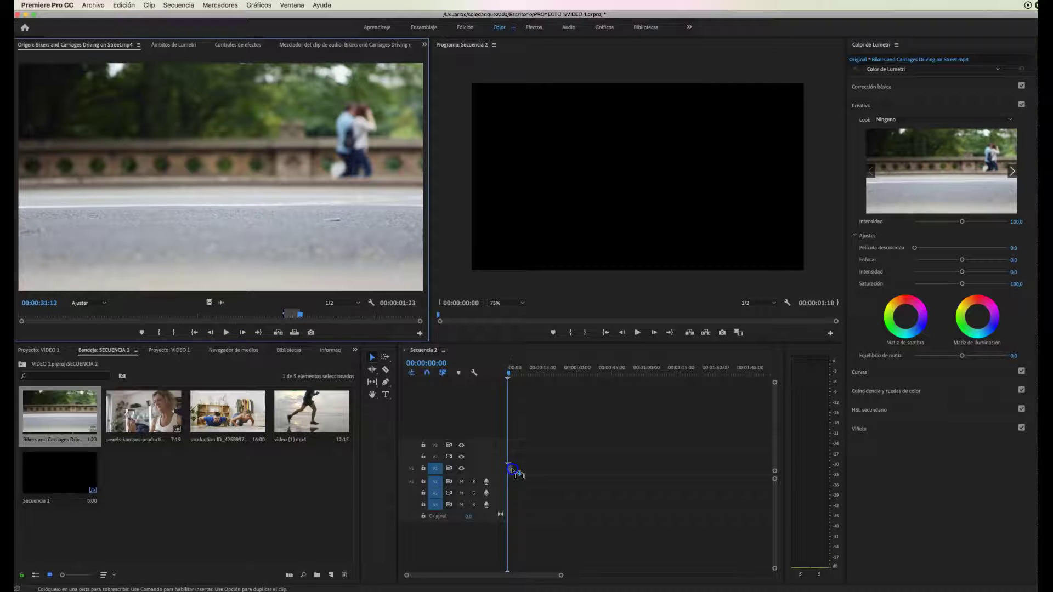
{"action": "left_click_drag", "start_coordinate": [513, 471], "coordinate": [511, 469]}
{"action": "left_click", "coordinate": [637, 333]}
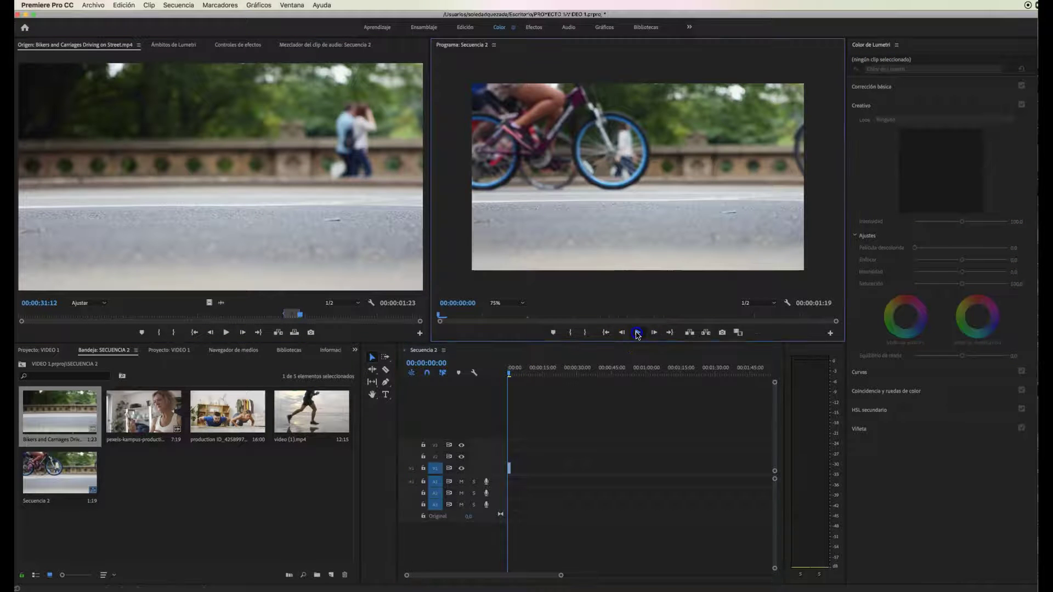
{"action": "left_click", "coordinate": [637, 333]}
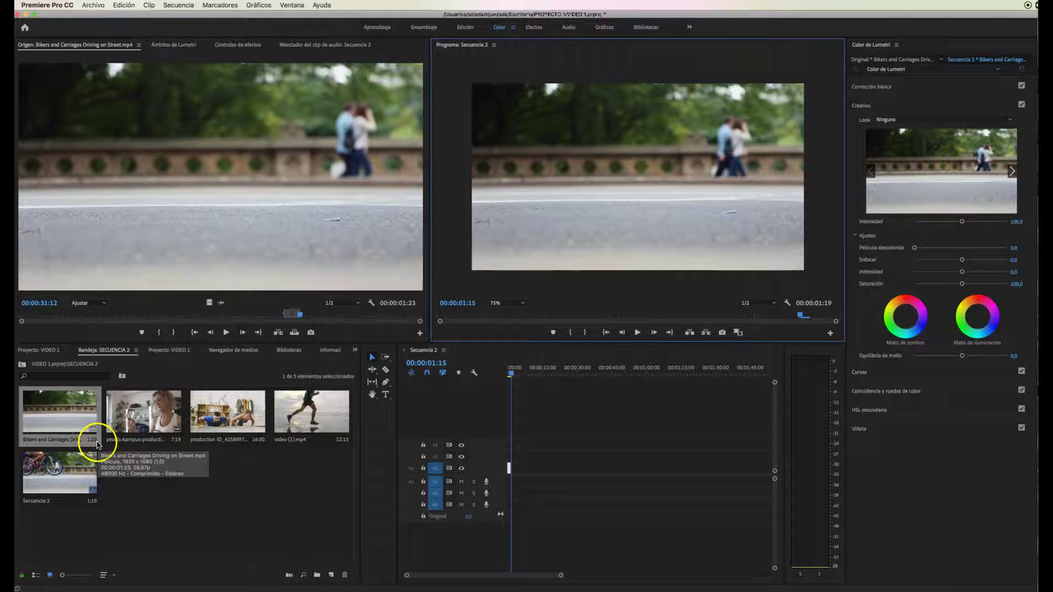
{"action": "left_click", "coordinate": [477, 328]}
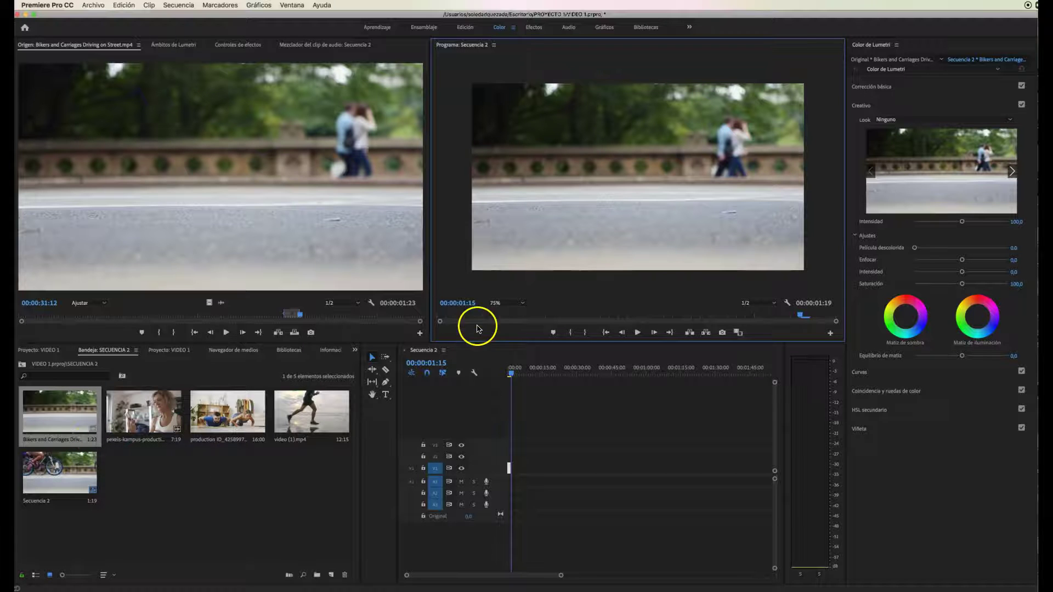
Open the push-up clip production ID_4258997.mp4 as source and mark its in point at 00:00:03:20 and out point at 00:00:06:26
{"action": "double_click", "coordinate": [220, 406]}
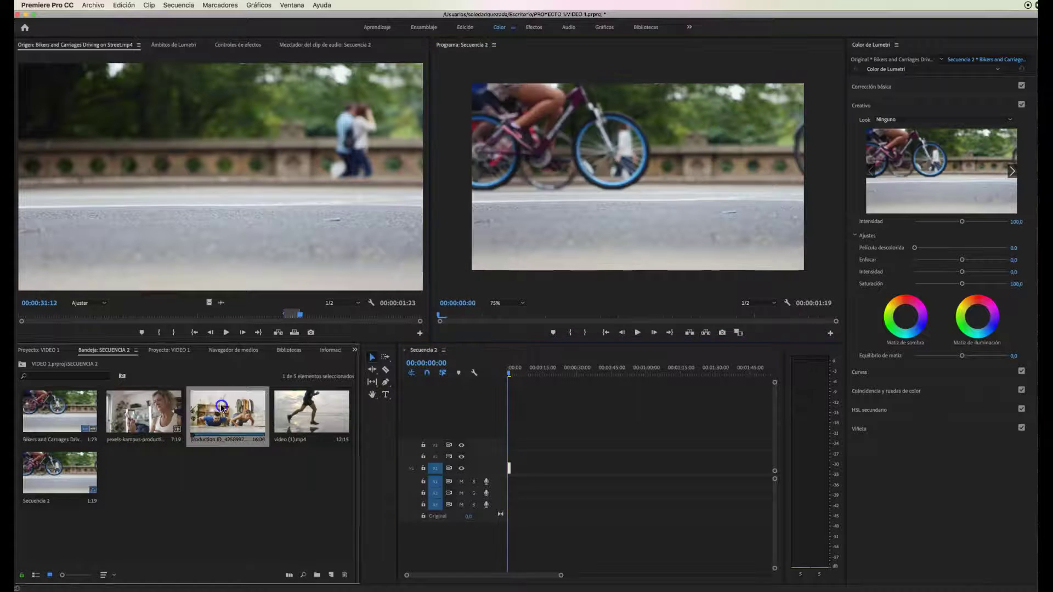
{"action": "left_click", "coordinate": [220, 333]}
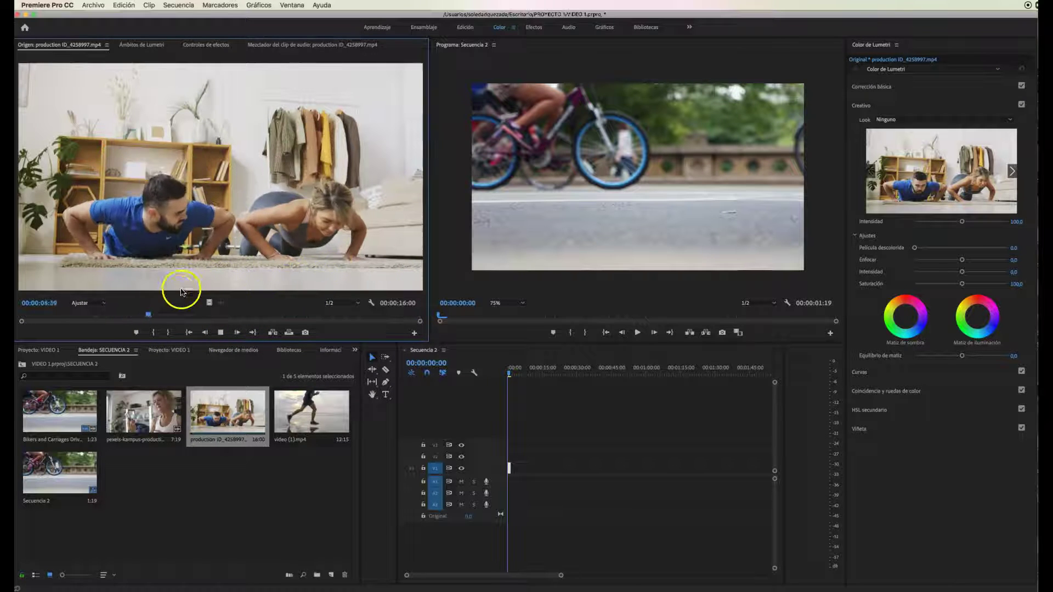
{"action": "left_click_drag", "start_coordinate": [159, 314], "coordinate": [105, 317]}
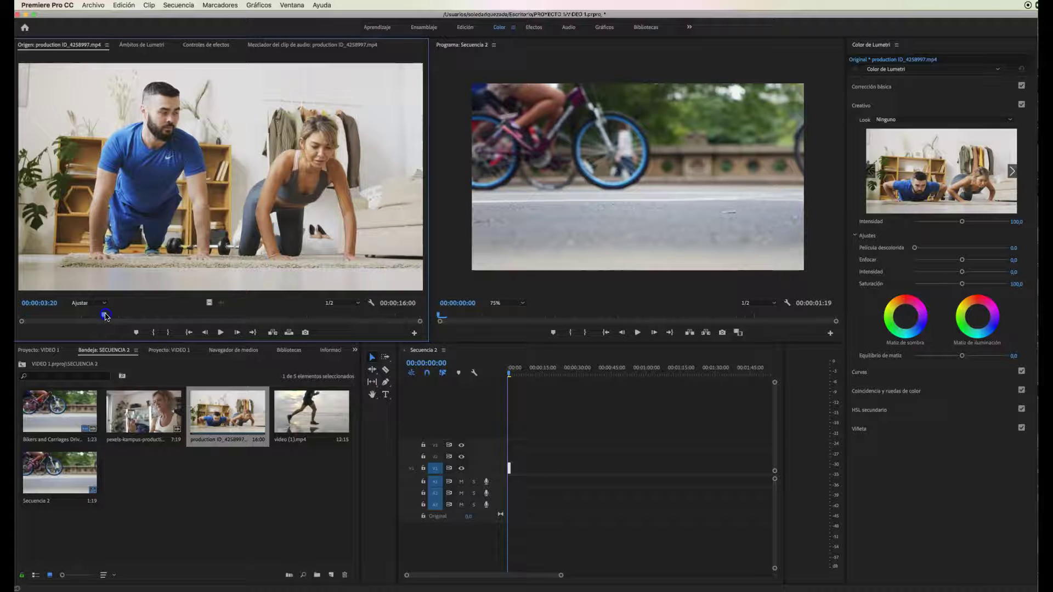
{"action": "left_click", "coordinate": [153, 333]}
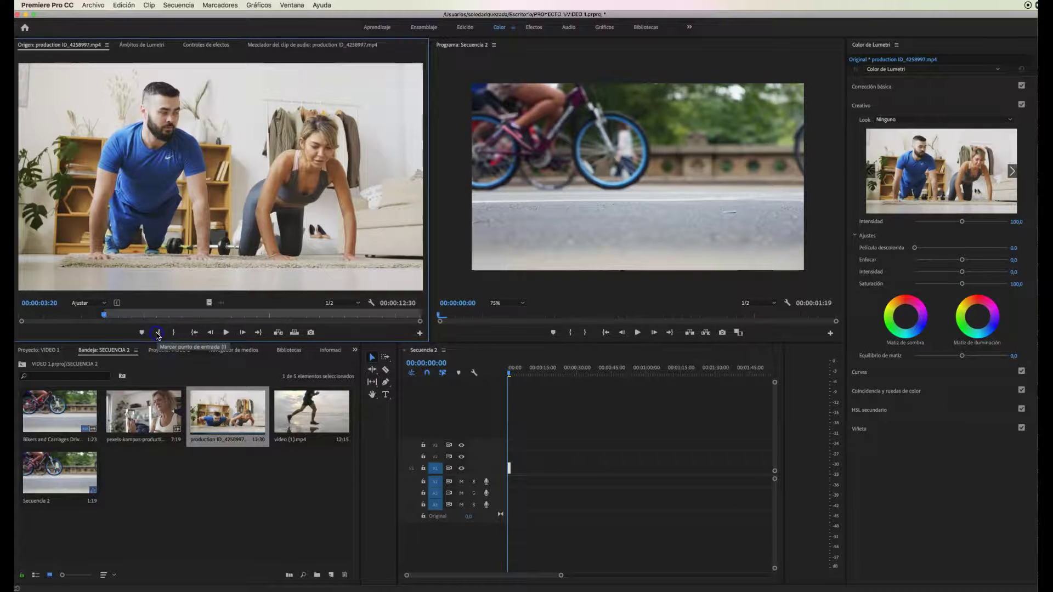
{"action": "left_click_drag", "start_coordinate": [107, 319], "coordinate": [183, 322]}
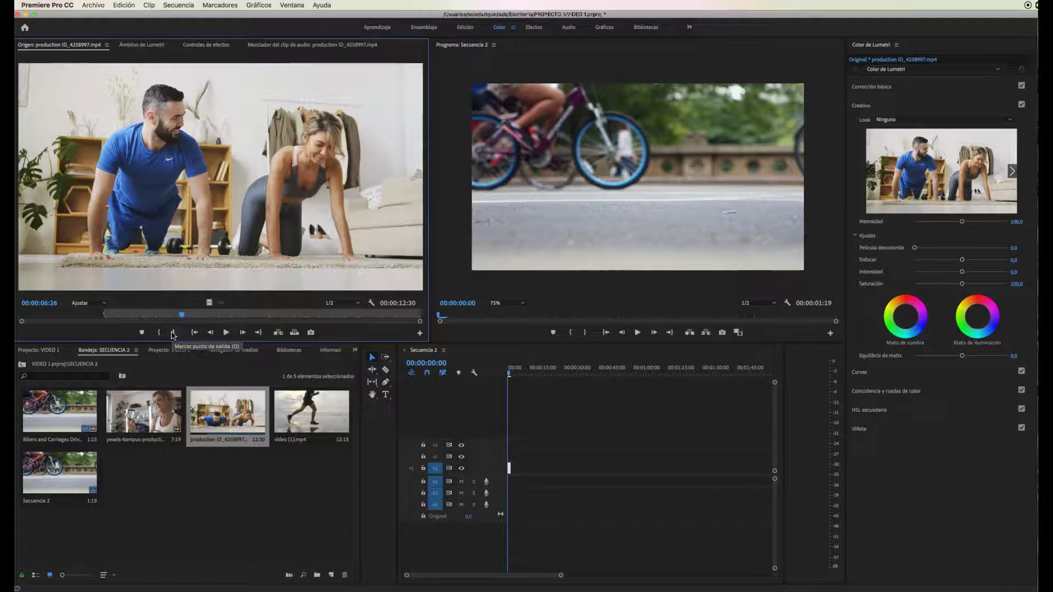
{"action": "left_click", "coordinate": [174, 333]}
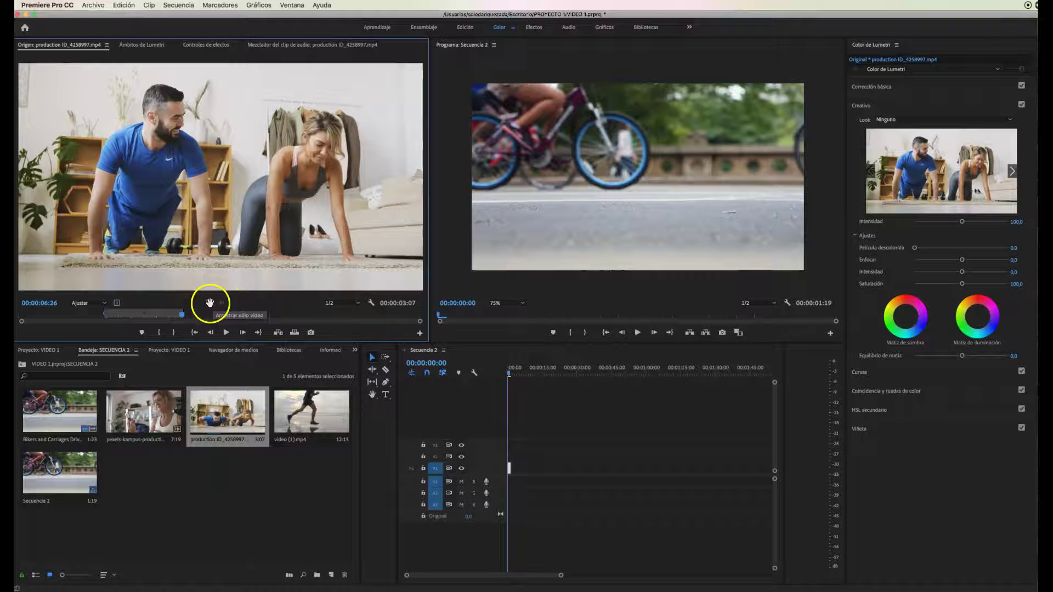
Place only the video of the marked push-up range on Video 2 directly after the bikers clip, and play the sequence
{"action": "left_click_drag", "start_coordinate": [273, 337], "coordinate": [427, 419]}
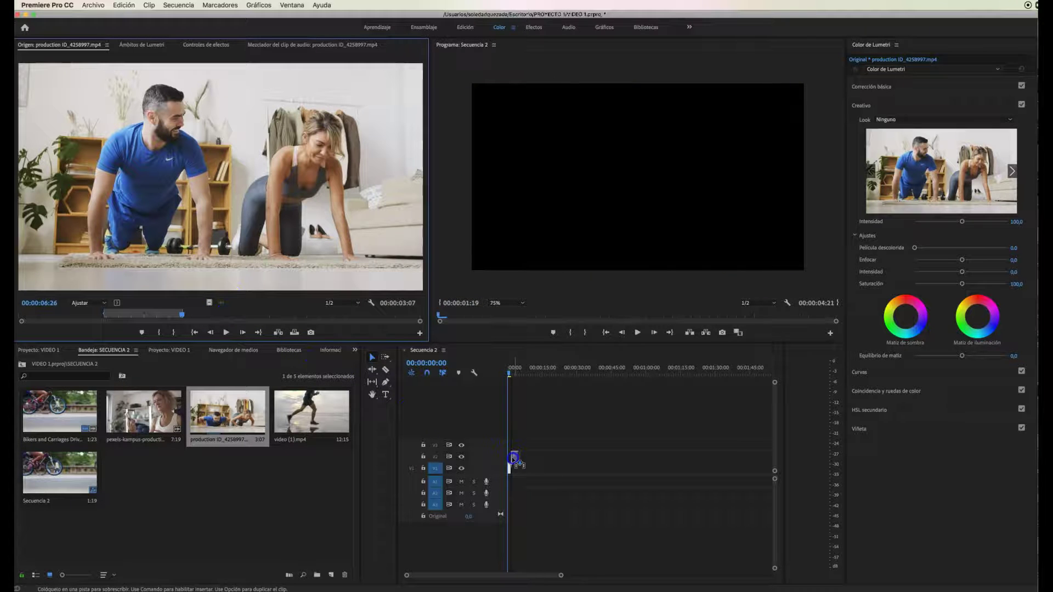
{"action": "left_click_drag", "start_coordinate": [513, 459], "coordinate": [543, 449]}
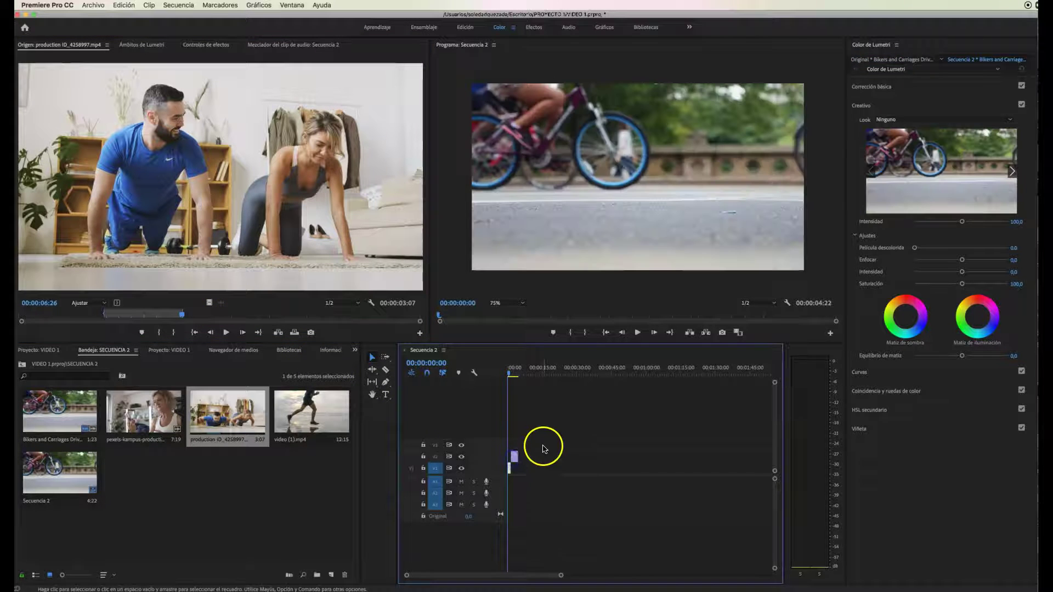
{"action": "left_click", "coordinate": [510, 375]}
{"action": "left_click_drag", "start_coordinate": [510, 375], "coordinate": [501, 374]}
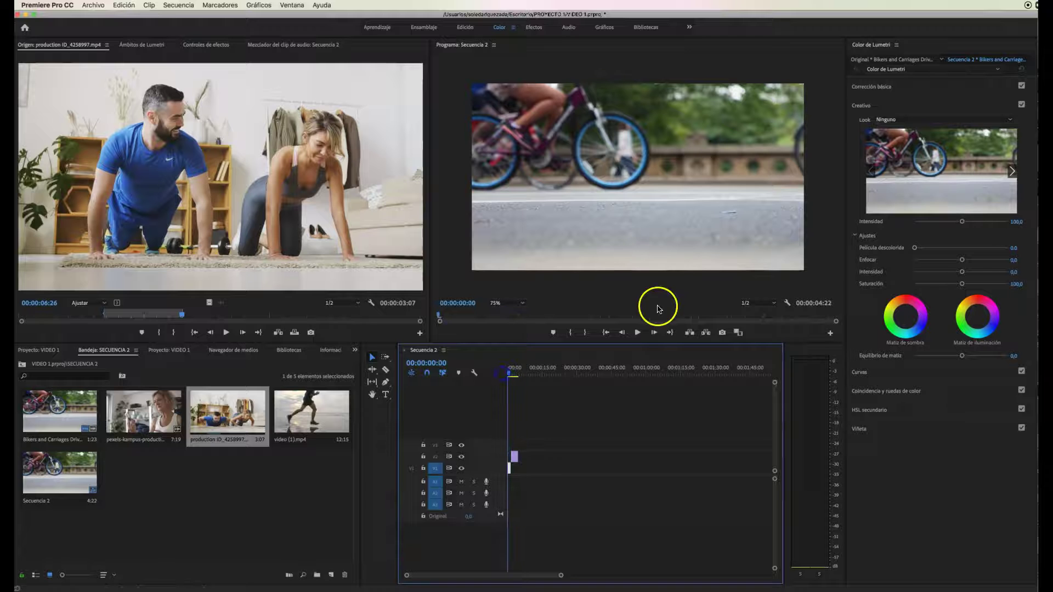
{"action": "left_click", "coordinate": [638, 333]}
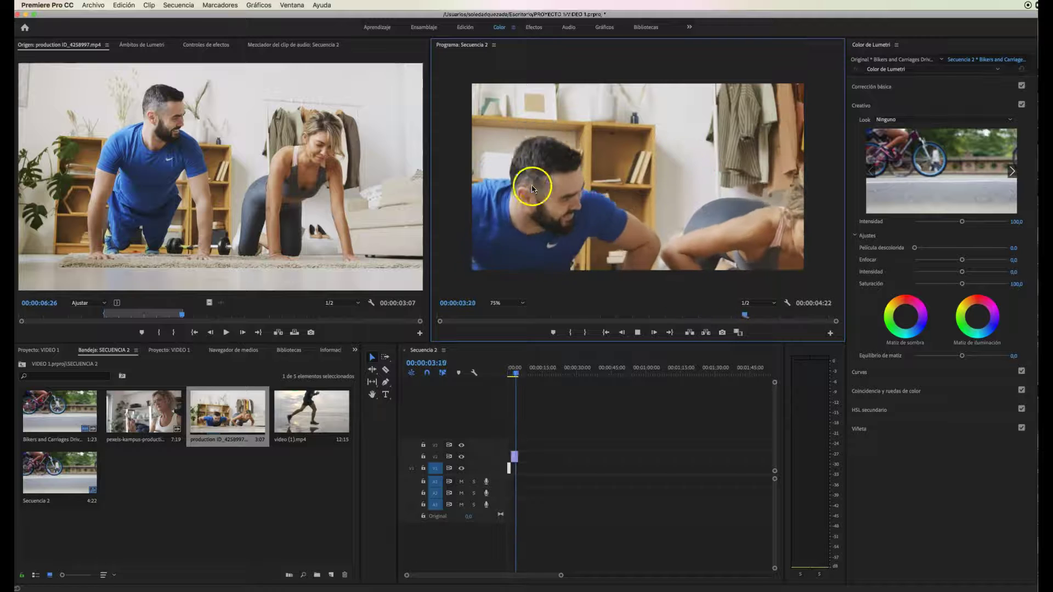
{"action": "left_click", "coordinate": [517, 372]}
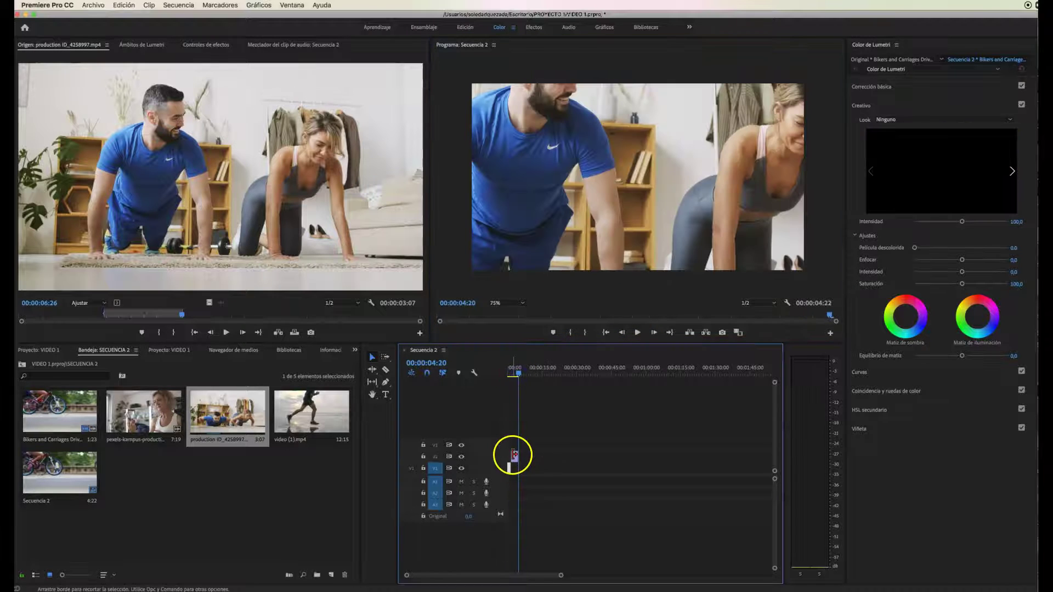
Fit the push-up clip on Video 2 to the frame size and scrub through it to check the framing
{"action": "left_click", "coordinate": [514, 455]}
{"action": "left_click", "coordinate": [716, 160]}
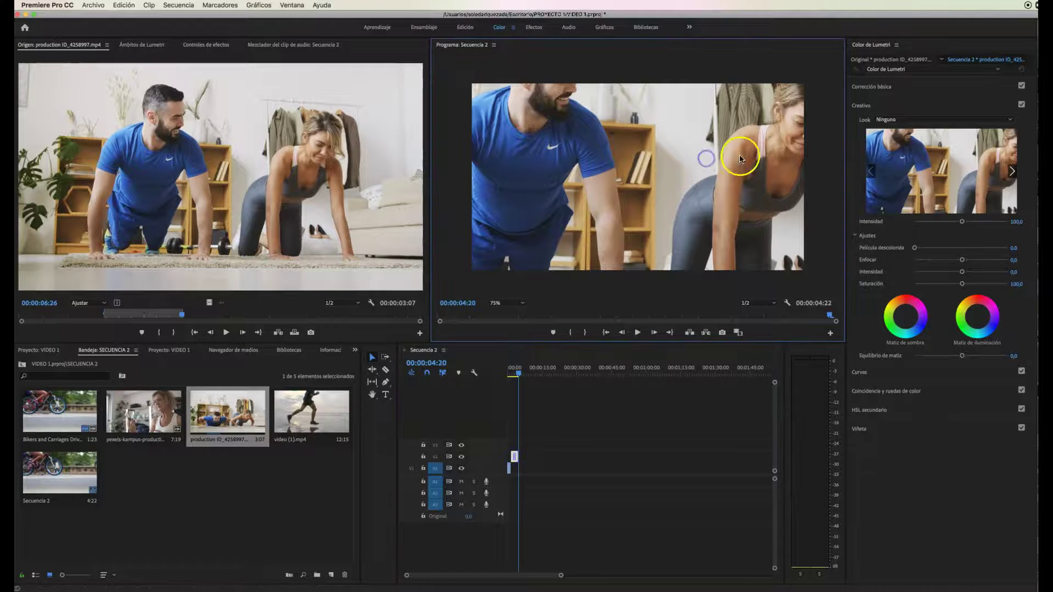
{"action": "right_click", "coordinate": [669, 189]}
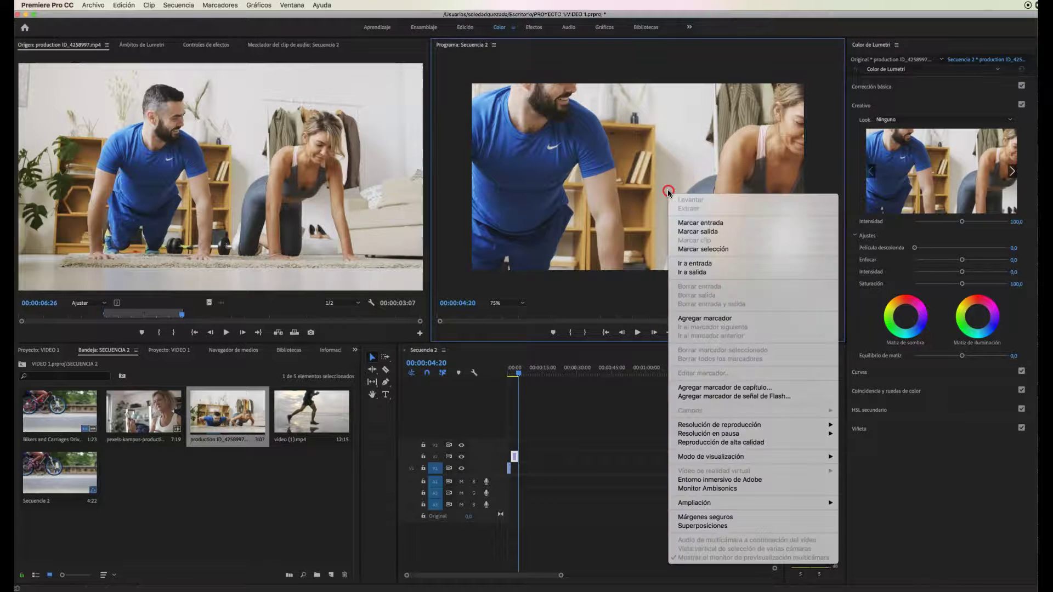
{"action": "left_click", "coordinate": [514, 460]}
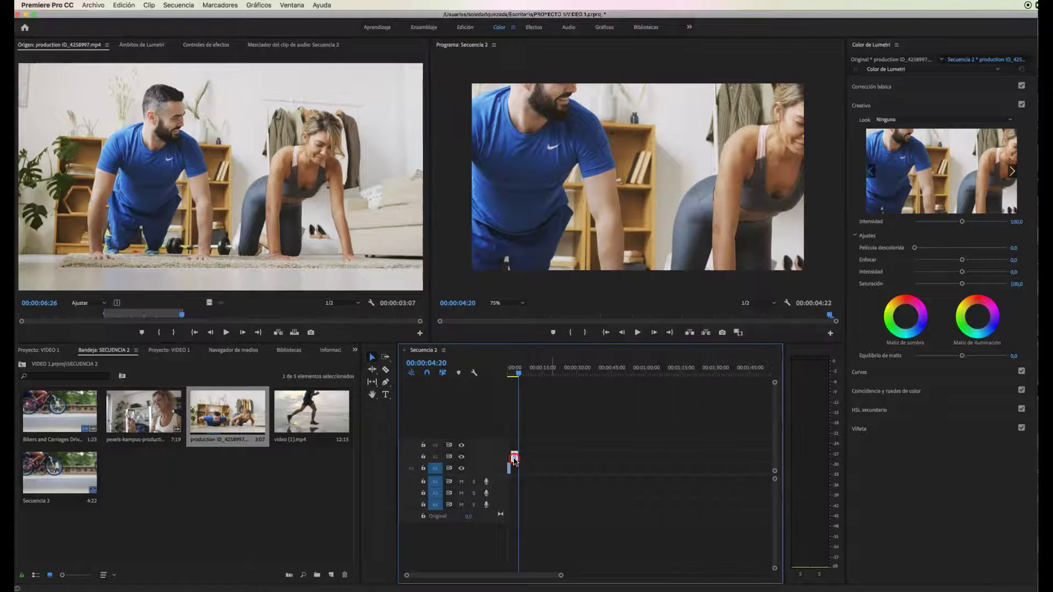
{"action": "right_click", "coordinate": [512, 459]}
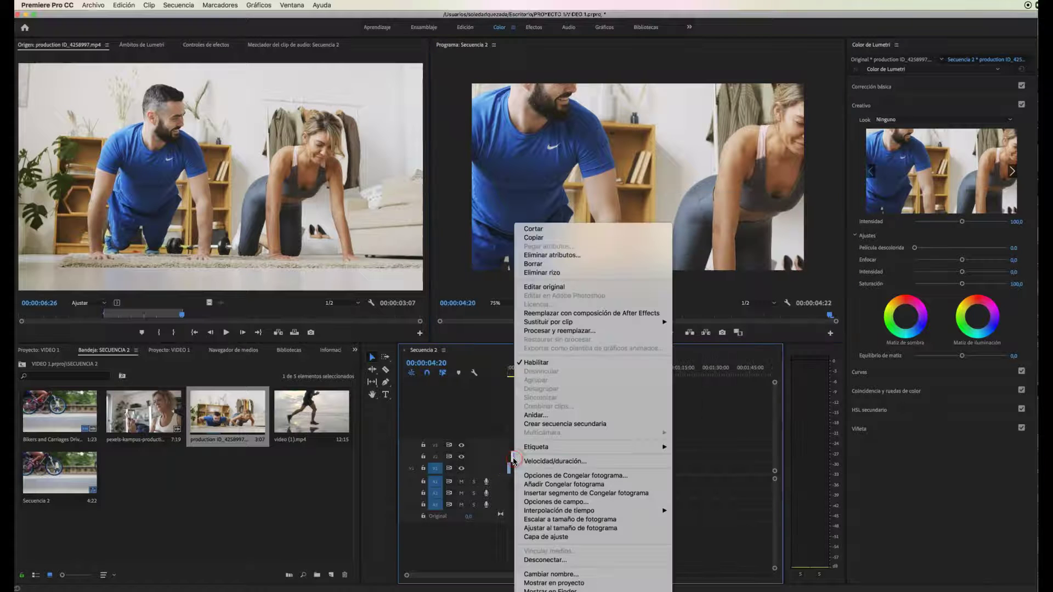
{"action": "left_click", "coordinate": [549, 528]}
{"action": "mouse_move", "coordinate": [520, 376]}
{"action": "left_mouse_down"}
{"action": "mouse_move", "coordinate": [502, 377]}
{"action": "mouse_move", "coordinate": [513, 376]}
{"action": "left_mouse_up"}
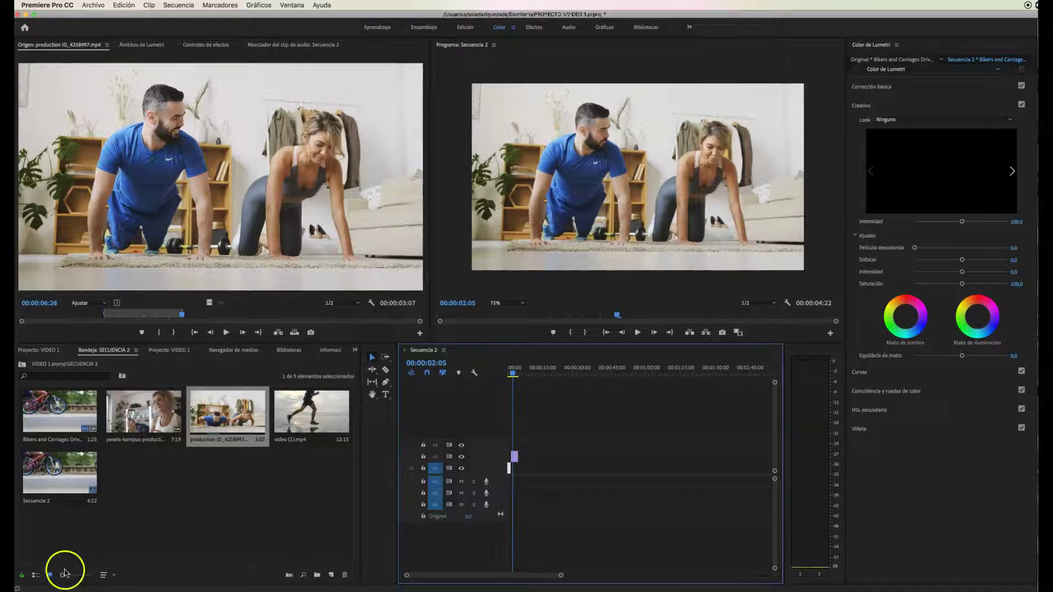
Add video (1).mp4 to Video 3, leaving a gap after the push-up clip, and fit it to the frame size
{"action": "left_click_drag", "start_coordinate": [305, 412], "coordinate": [537, 449]}
{"action": "left_click_drag", "start_coordinate": [512, 371], "coordinate": [544, 379]}
{"action": "left_click", "coordinate": [549, 446]}
{"action": "right_click", "coordinate": [555, 447]}
{"action": "mouse_move", "coordinate": [557, 450]}
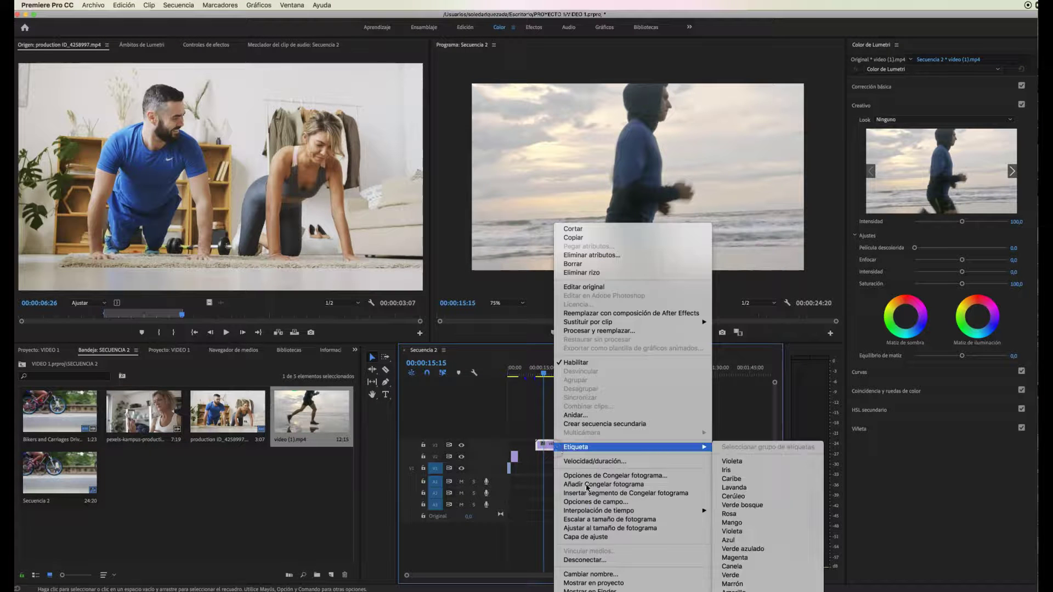
{"action": "left_click", "coordinate": [588, 528]}
Play through the runner clip on Video 3 and split it at 00:00:19:05 with the Razor tool
{"action": "mouse_move", "coordinate": [544, 376]}
{"action": "left_mouse_down"}
{"action": "mouse_move", "coordinate": [562, 378]}
{"action": "mouse_move", "coordinate": [551, 377]}
{"action": "left_mouse_up"}
{"action": "left_click", "coordinate": [637, 332]}
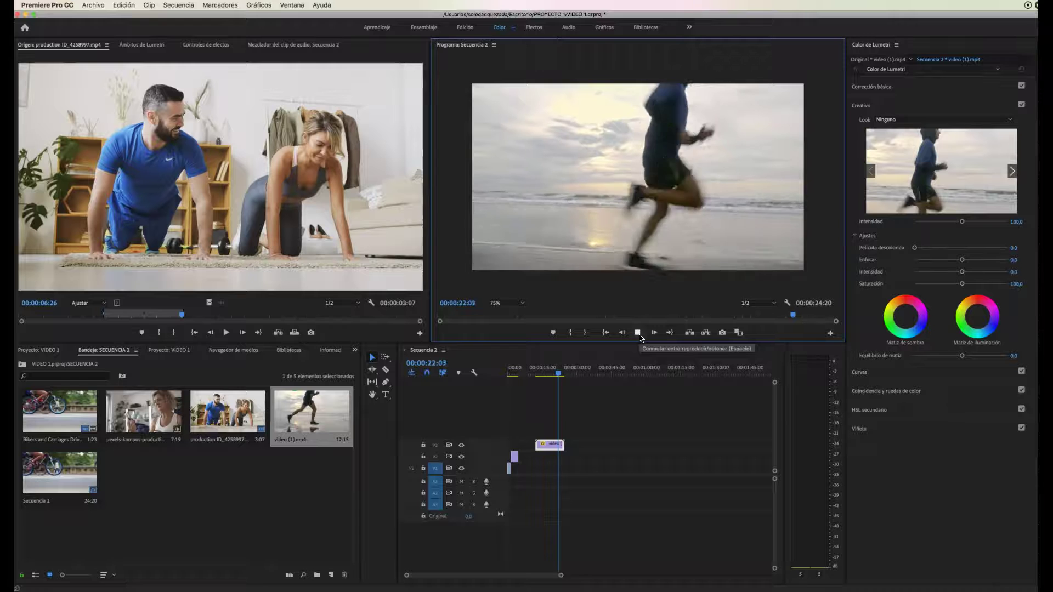
{"action": "left_click", "coordinate": [638, 333]}
{"action": "left_click_drag", "start_coordinate": [563, 373], "coordinate": [553, 377]}
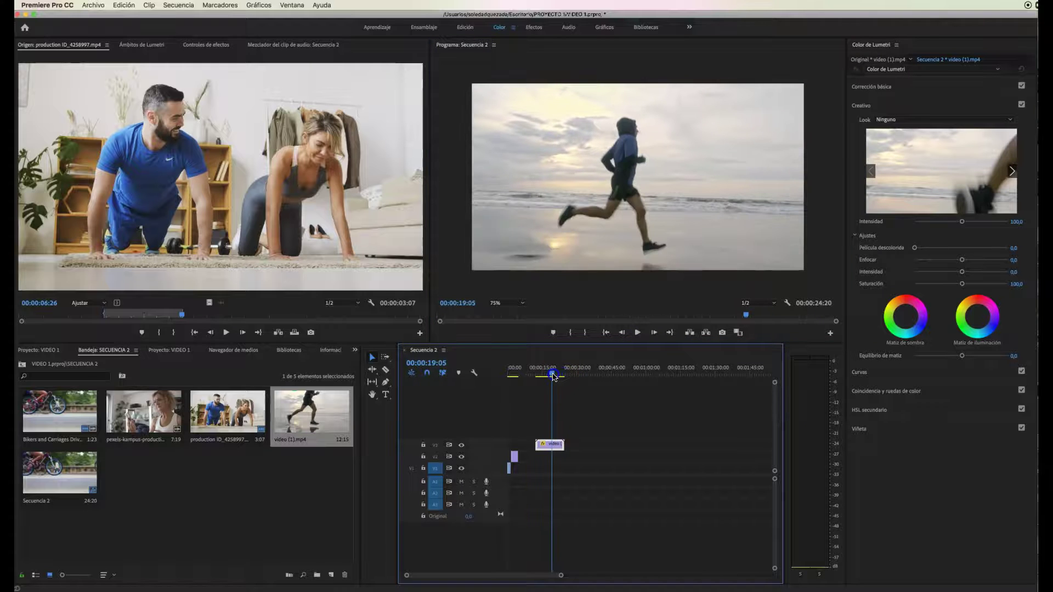
{"action": "left_click", "coordinate": [386, 372]}
{"action": "left_click", "coordinate": [552, 445]}
{"action": "left_click", "coordinate": [372, 357]}
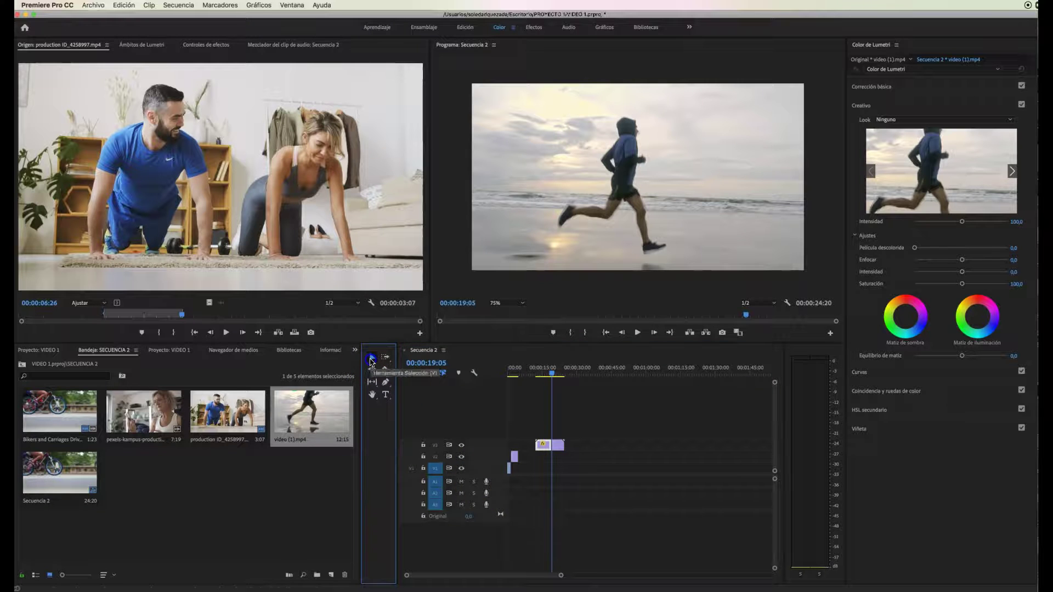
Delete the first piece of the split runner clip and move the remaining piece directly after the push-up clip on Video 3
{"action": "left_click", "coordinate": [560, 446]}
{"action": "left_click_drag", "start_coordinate": [561, 446], "coordinate": [531, 451]}
{"action": "left_click", "coordinate": [544, 448]}
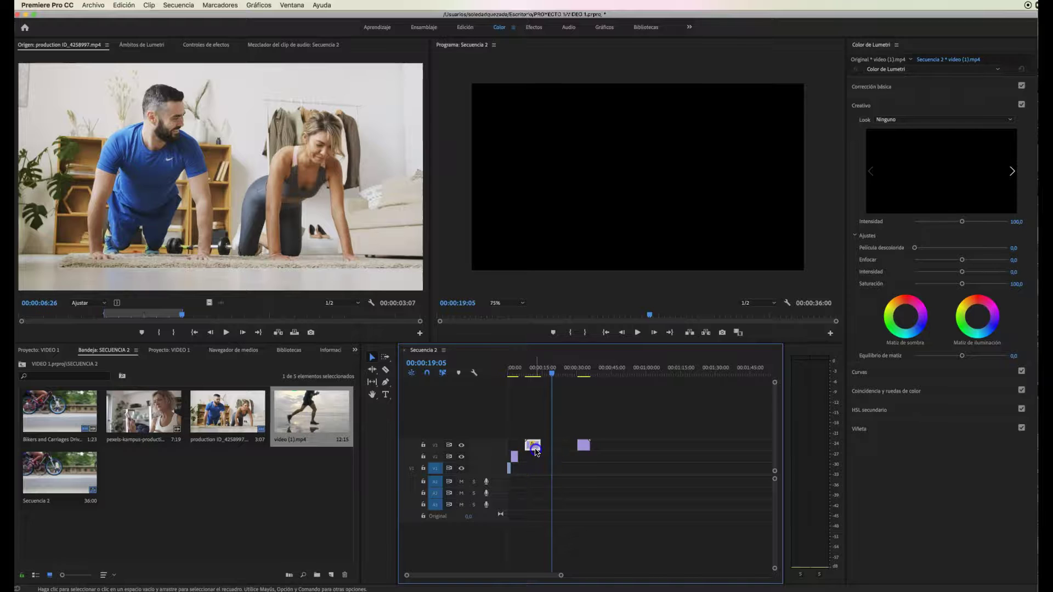
{"action": "key", "text": "Delete"}
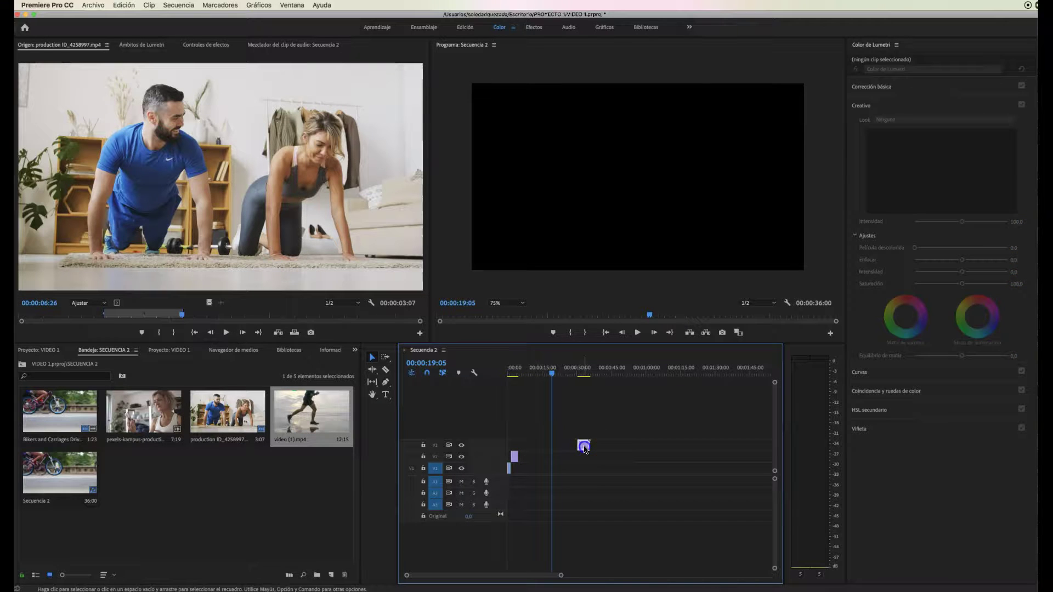
{"action": "left_click_drag", "start_coordinate": [583, 447], "coordinate": [527, 449]}
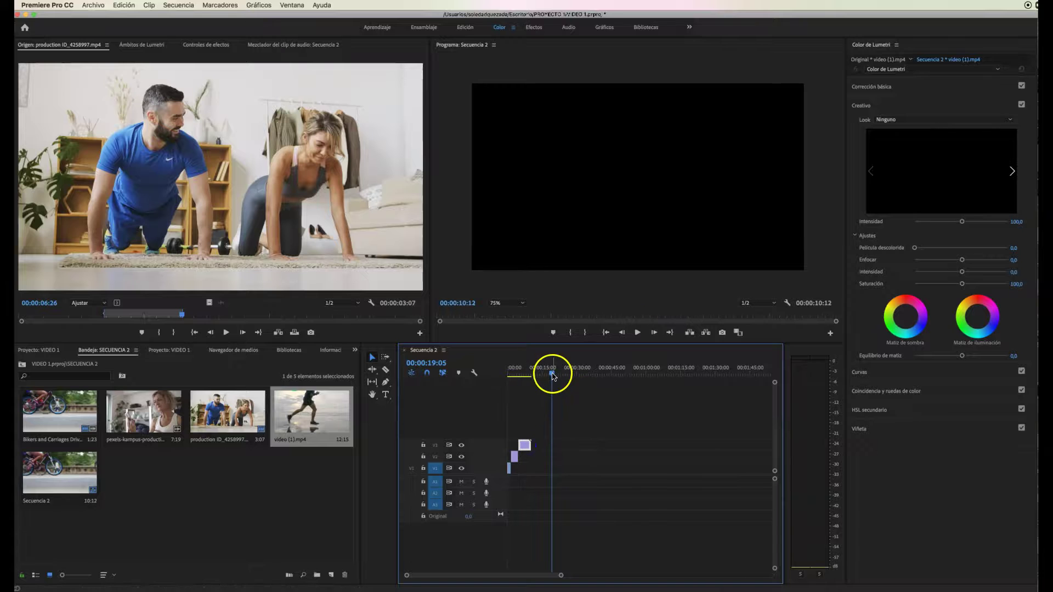
Increase the video track height, zoom in on the timeline, and move the playhead to 00:00:00:12 over the bikers clip
{"action": "left_click_drag", "start_coordinate": [531, 380], "coordinate": [513, 376]}
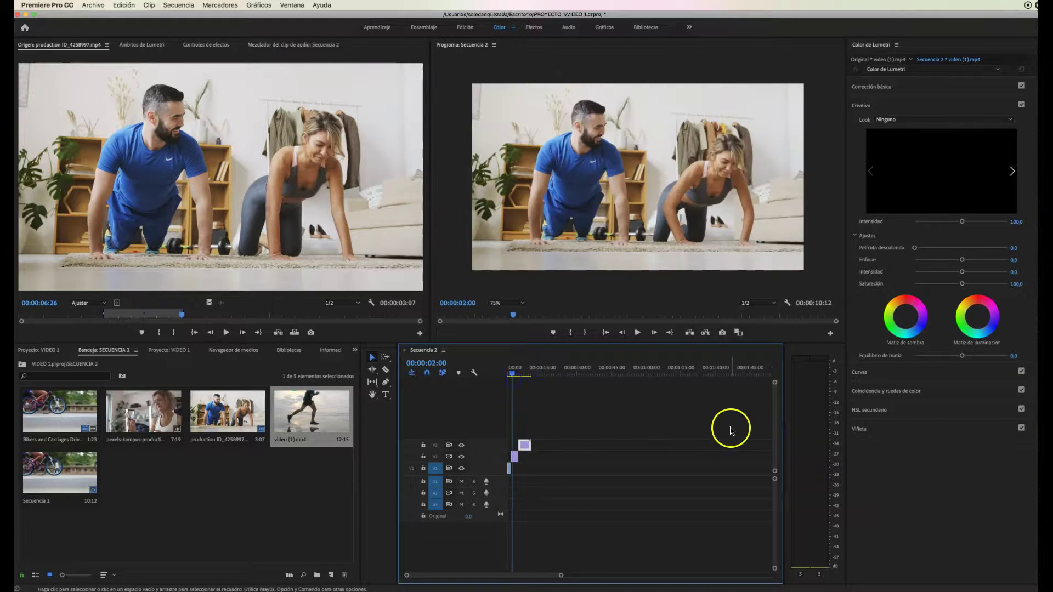
{"action": "left_click_drag", "start_coordinate": [775, 383], "coordinate": [775, 392]}
{"action": "left_click_drag", "start_coordinate": [560, 575], "coordinate": [505, 574]}
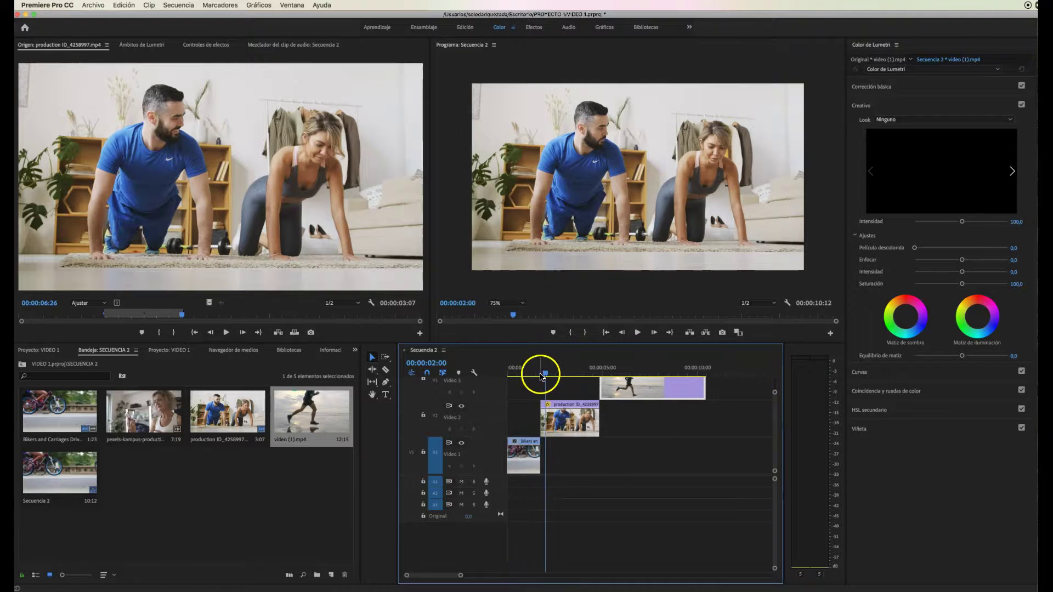
{"action": "left_click_drag", "start_coordinate": [543, 376], "coordinate": [516, 384]}
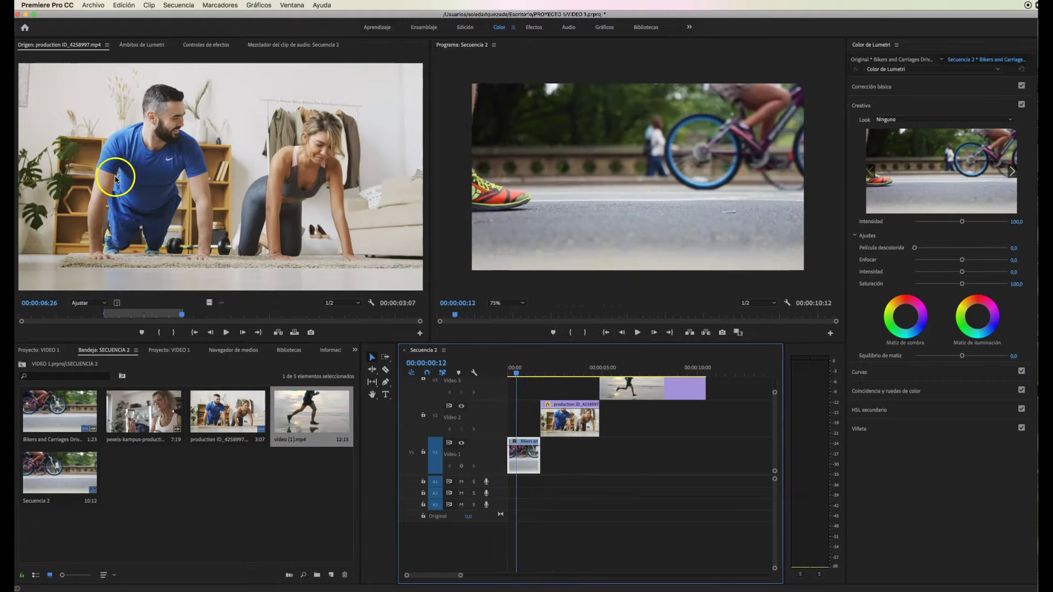